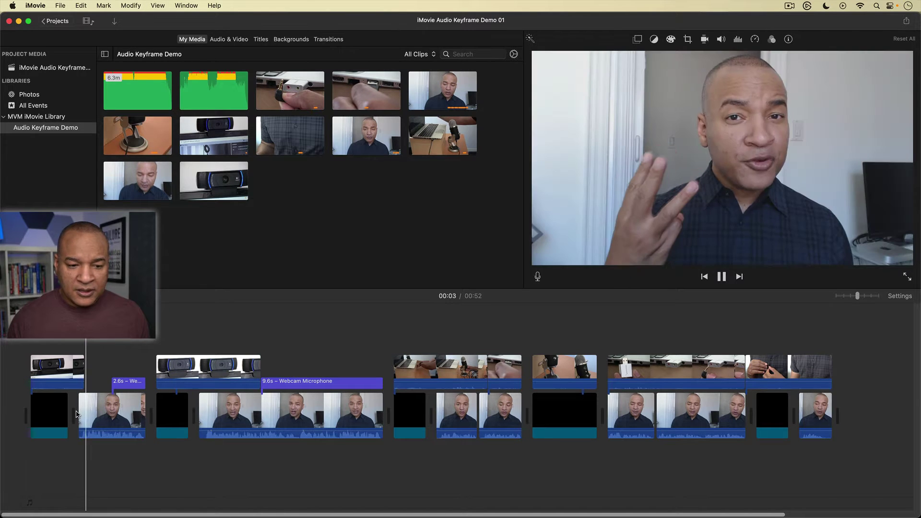
# Step: Select all the talking-head clips in the main storyline and automatically improve their loudness
pyautogui.press('space')
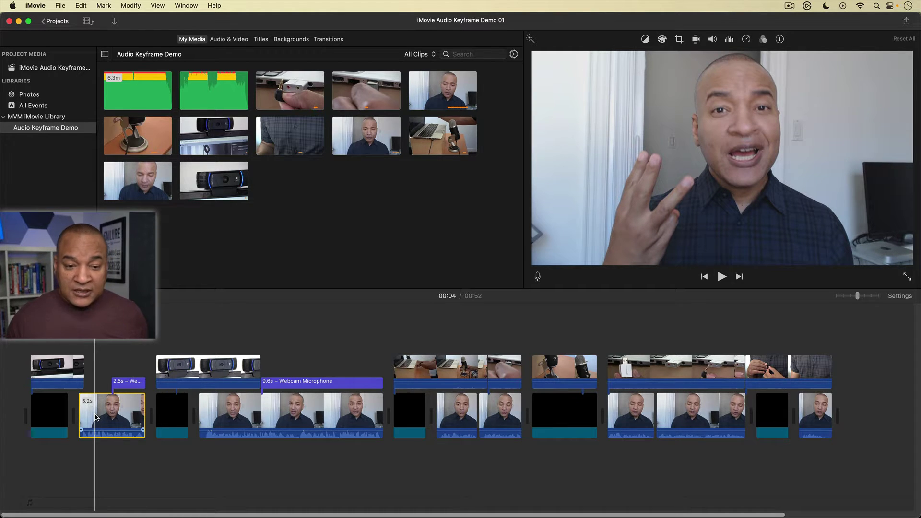
pyautogui.keyDown('super'); pyautogui.click(231, 407); pyautogui.keyUp('super')
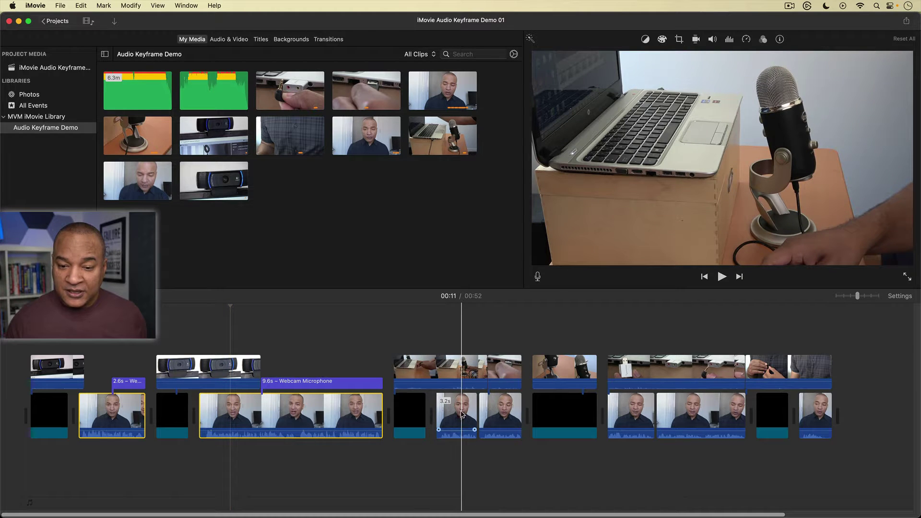
pyautogui.keyDown('super'); pyautogui.click(497, 413); pyautogui.keyUp('super')
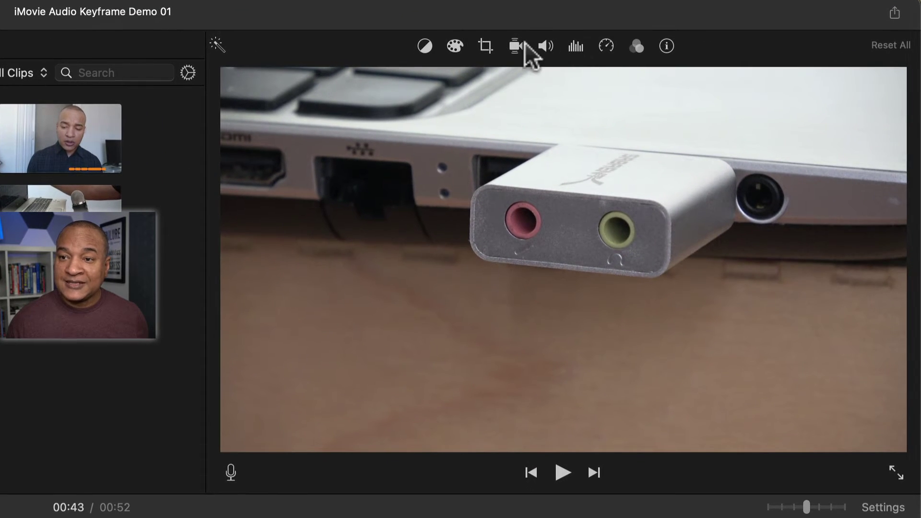
pyautogui.click(546, 46)
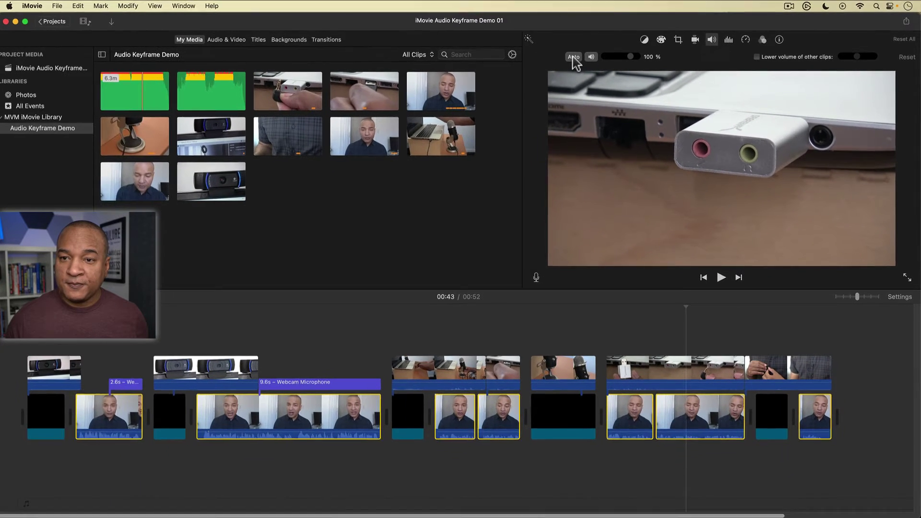
pyautogui.click(298, 77)
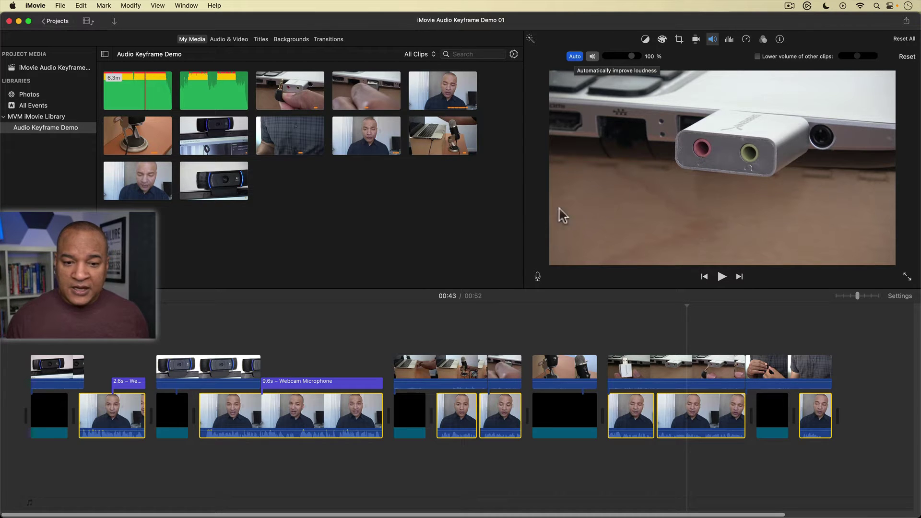
# Step: Play back the first two talking-head clips to check their loudness
pyautogui.click(76, 342)
pyautogui.press('space')
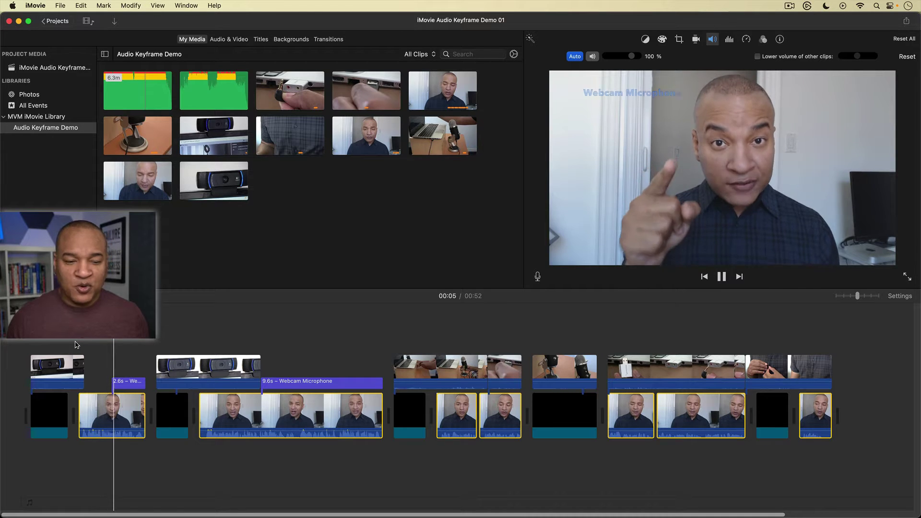
pyautogui.click(274, 353)
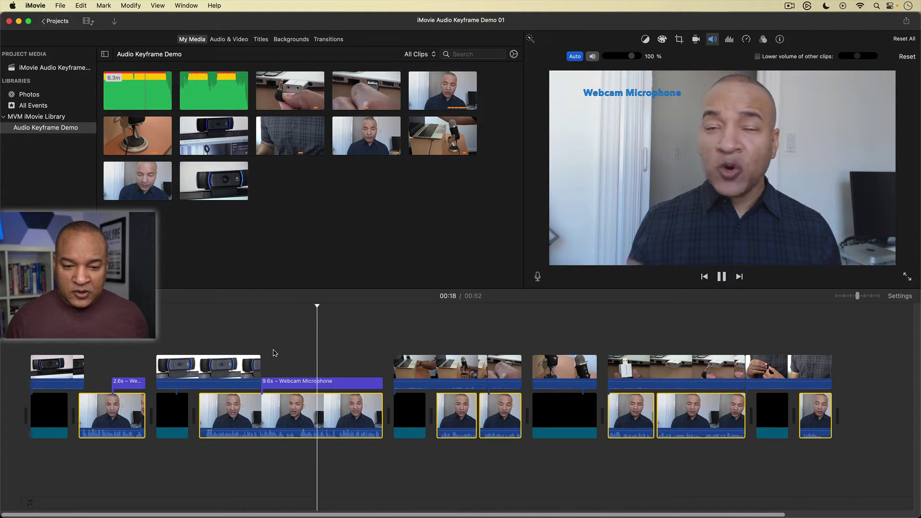
pyautogui.press('space')
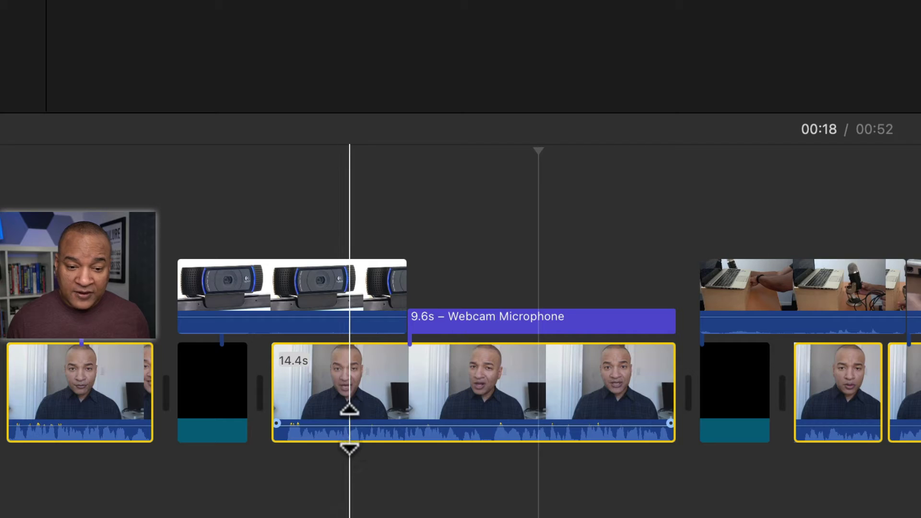
# Step: Try 224% volume on the 14.4-second talking-head clip, bring it back down, and play back the first two talking-head clips
pyautogui.moveTo(350, 426); pyautogui.dragTo(350, 423)
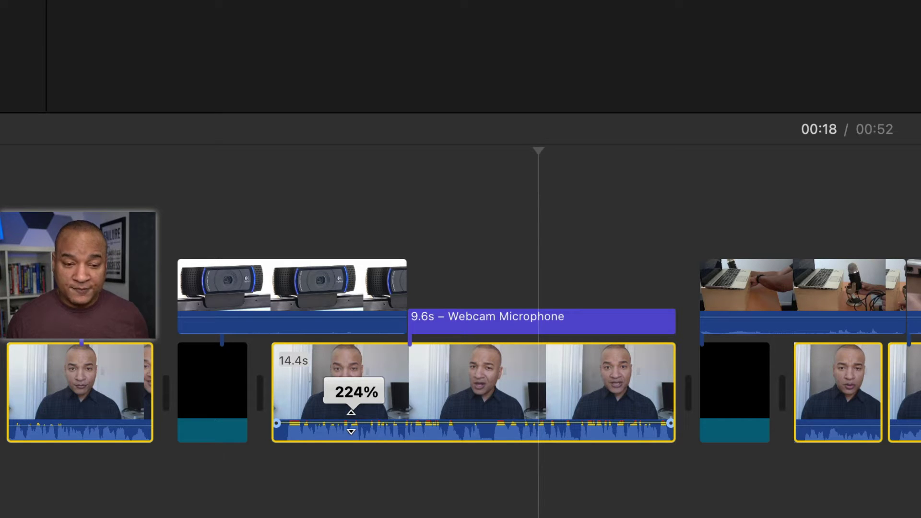
pyautogui.moveTo(350, 423); pyautogui.dragTo(350, 426)
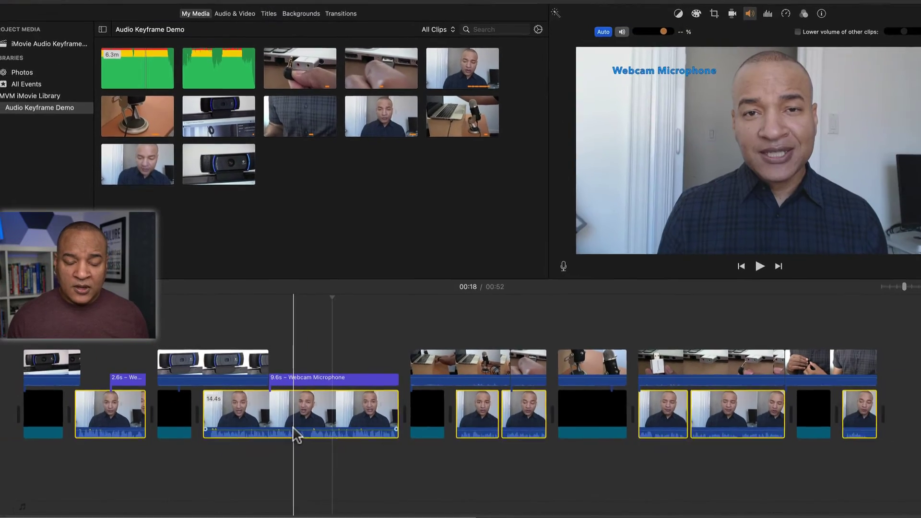
pyautogui.press('space')
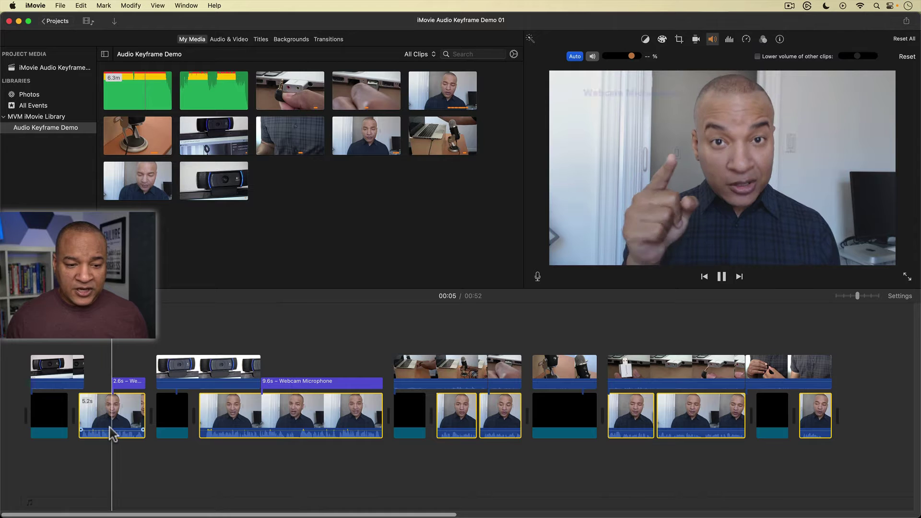
pyautogui.click(254, 430)
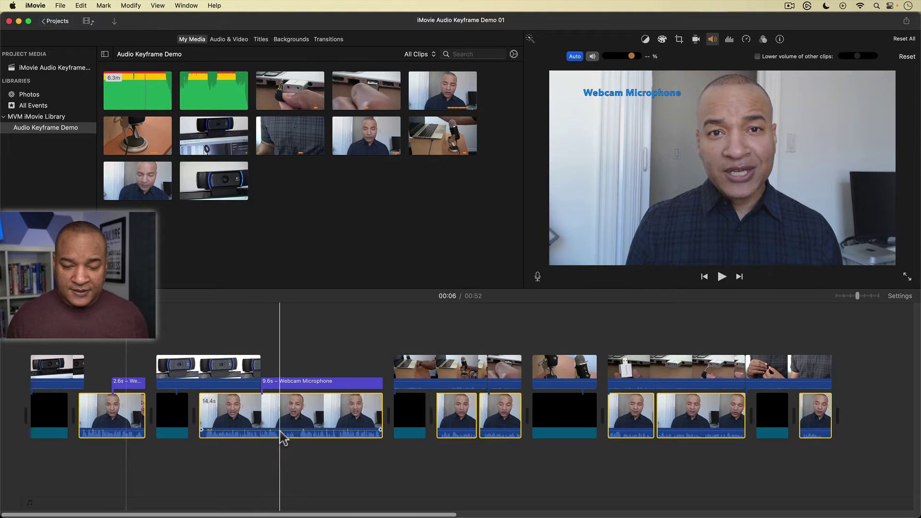
pyautogui.press('space')
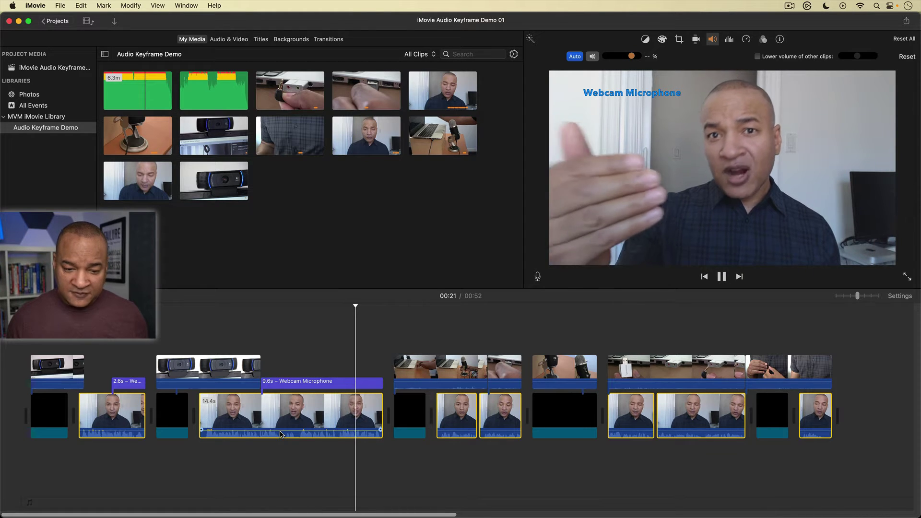
pyautogui.press('space')
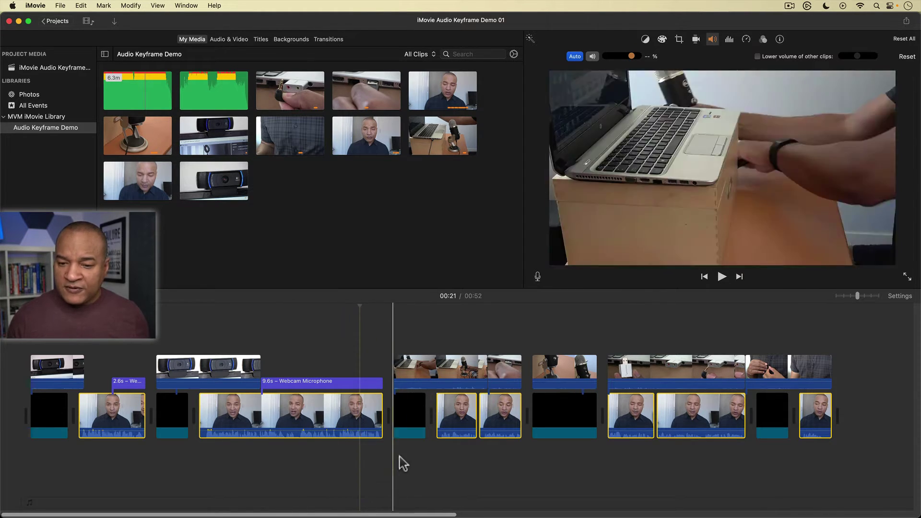
# Step: Raise the volume of the third talking-head clip, under the laptop and microphone footage, to about 132%
pyautogui.press('space')
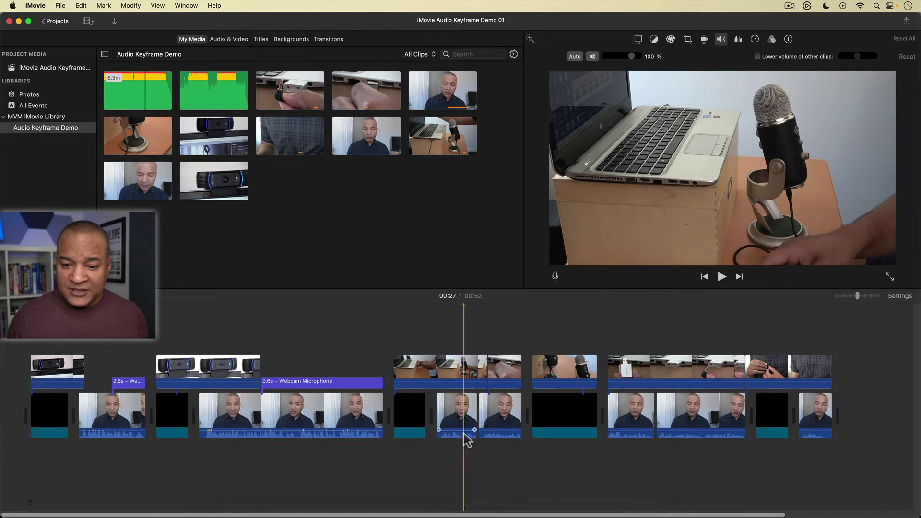
pyautogui.click(449, 410)
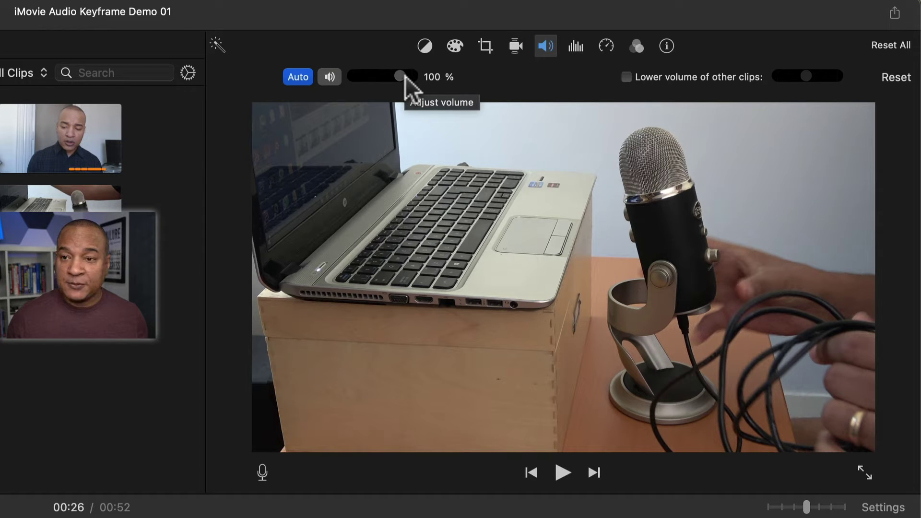
pyautogui.moveTo(399, 76); pyautogui.dragTo(401, 76)
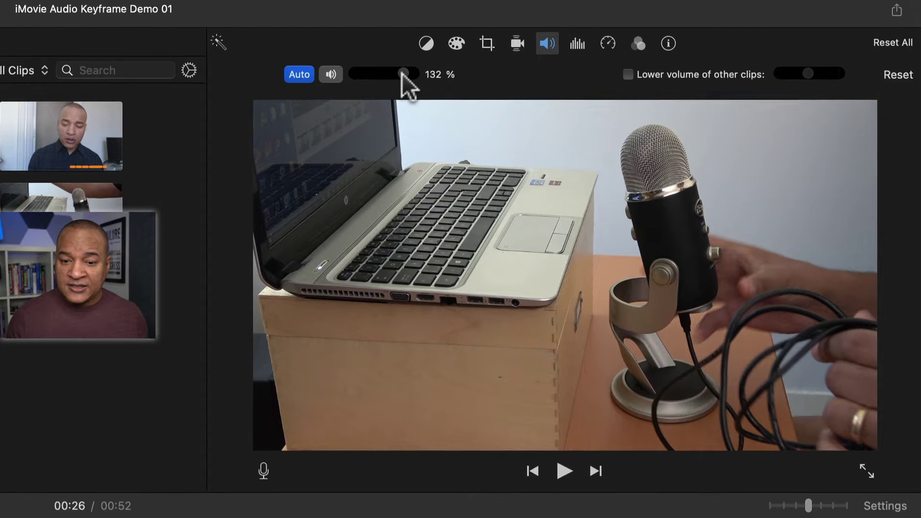
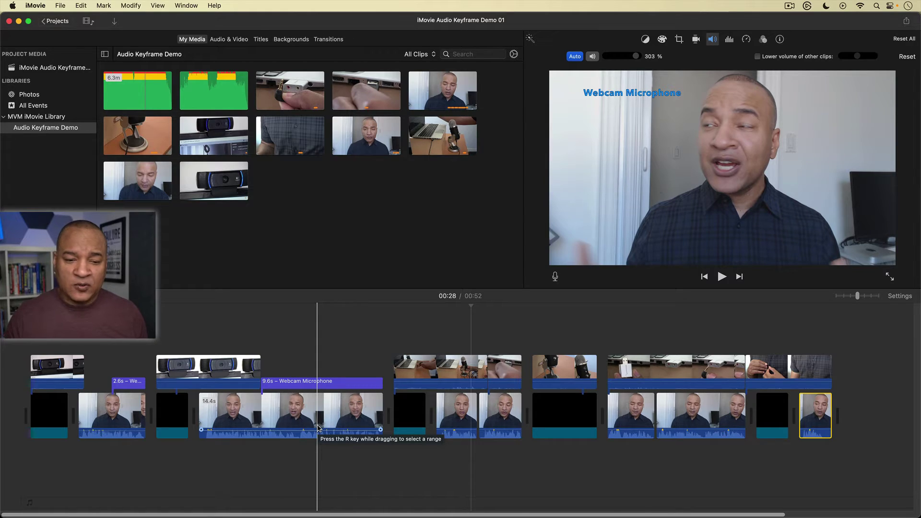
# Step: Lower the 14.4-second clip's volume slightly and play it against the following talking-head clips to compare levels
pyautogui.moveTo(293, 431); pyautogui.dragTo(293, 431)
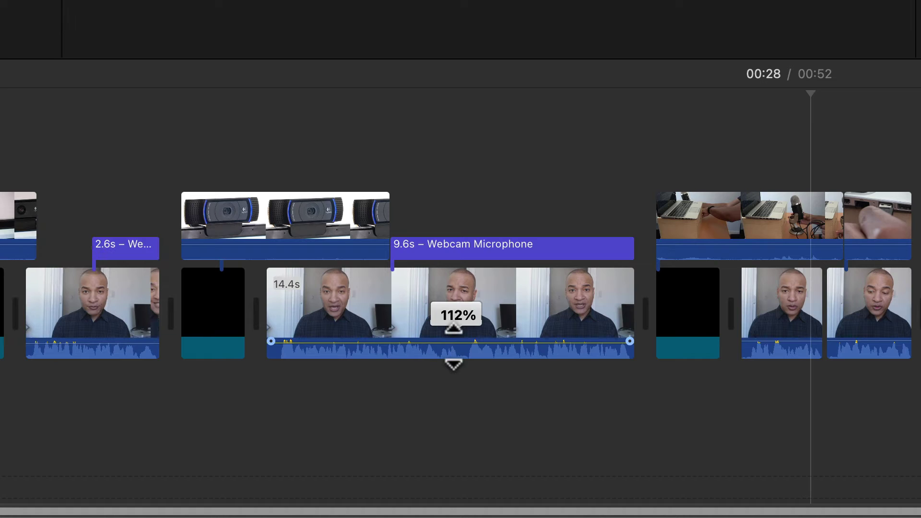
pyautogui.moveTo(453, 346); pyautogui.dragTo(453, 347)
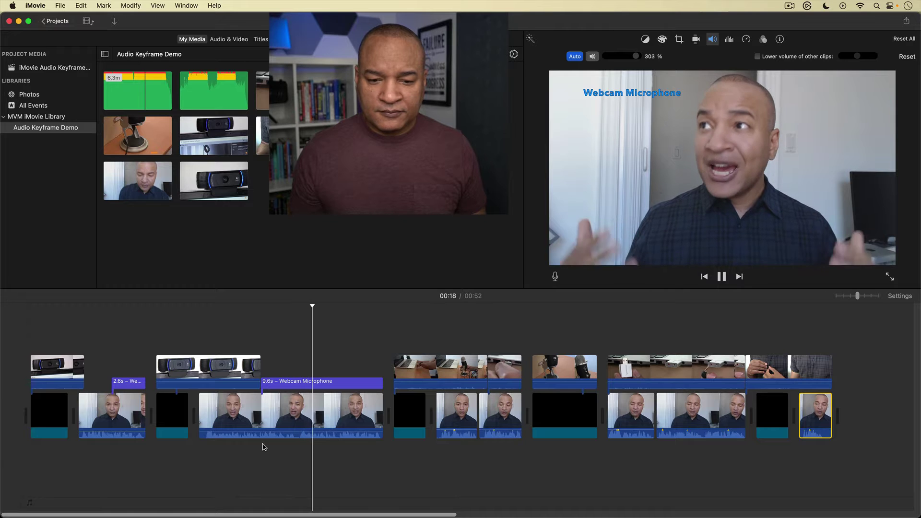
pyautogui.press('space')
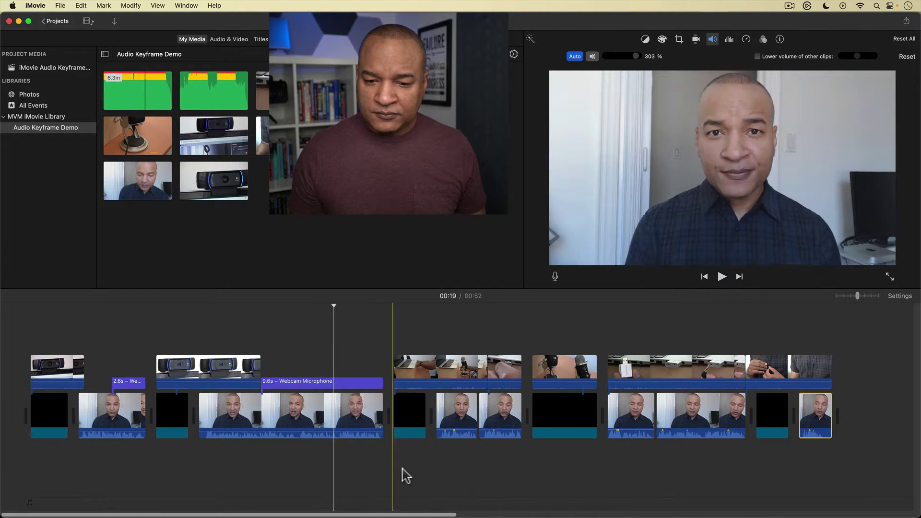
pyautogui.press('space')
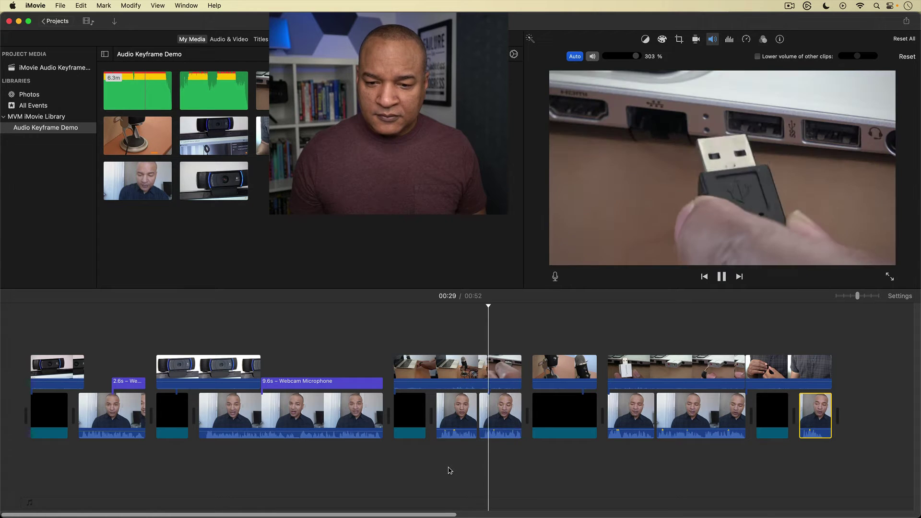
pyautogui.click(321, 451)
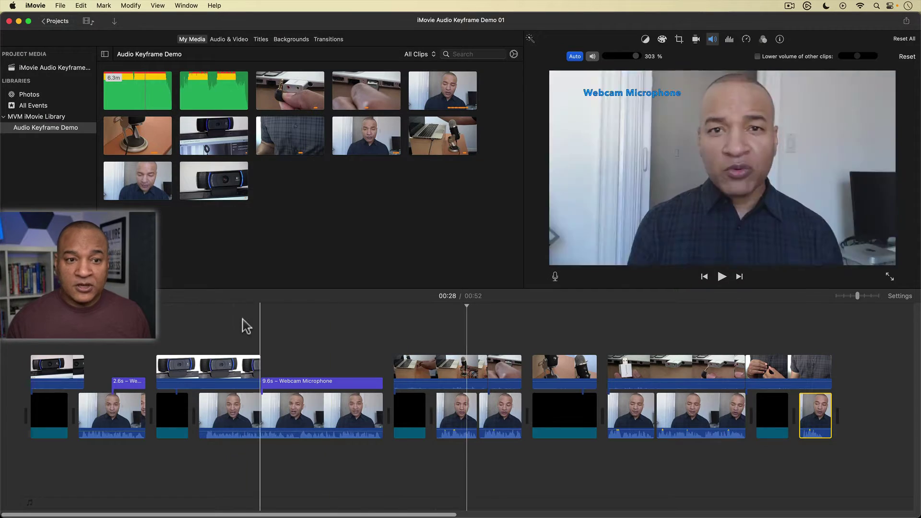
# Step: Add the ES_Closing Circles - Lonov track as background music from the project's start and extend its end to 59.0 s
pyautogui.click(127, 95)
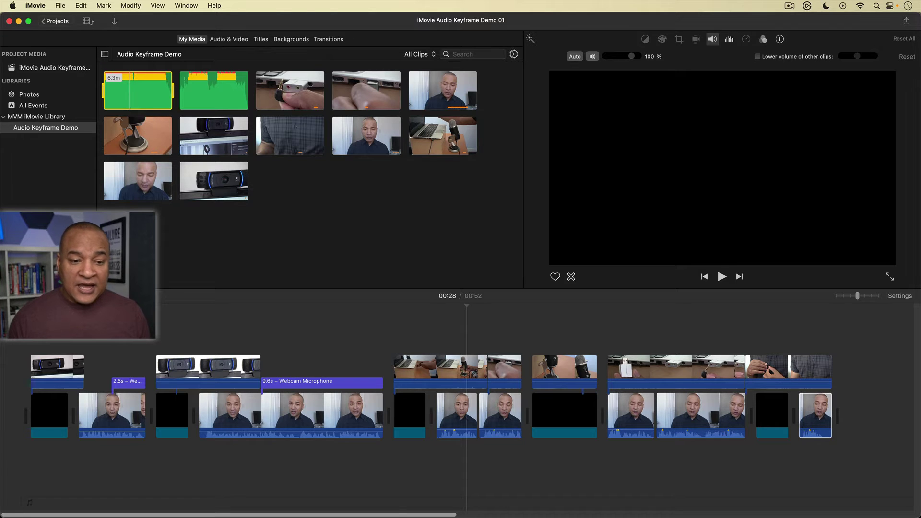
pyautogui.moveTo(138, 91); pyautogui.dragTo(31, 473)
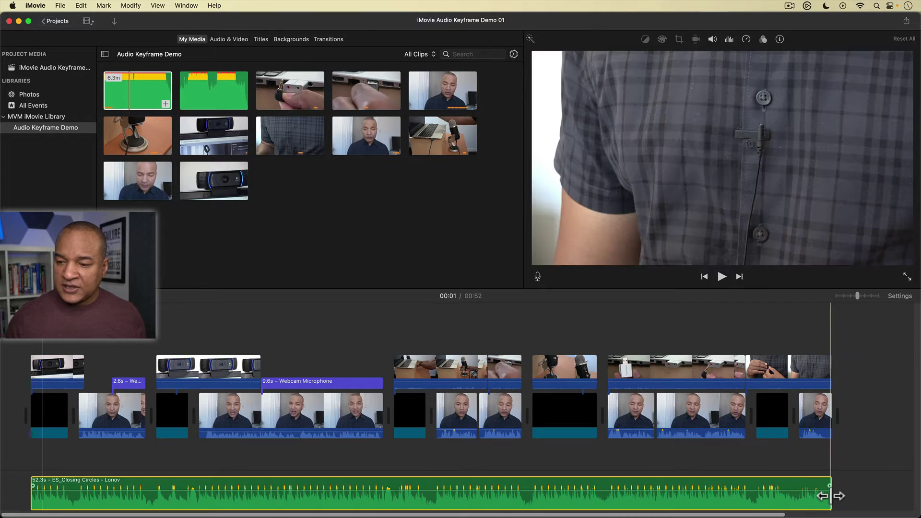
pyautogui.moveTo(831, 496); pyautogui.dragTo(904, 491)
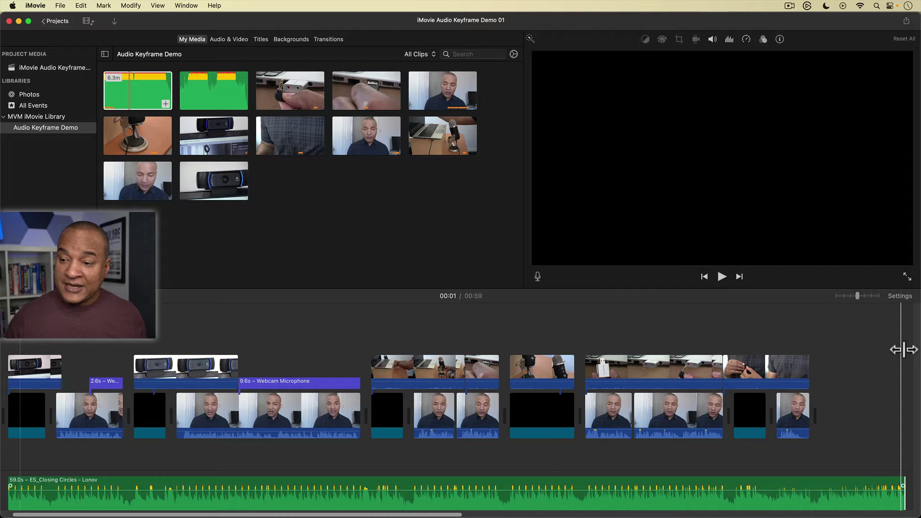
# Step: Turn on Trim background music in the project settings so the music matches the movie's length
pyautogui.click(900, 298)
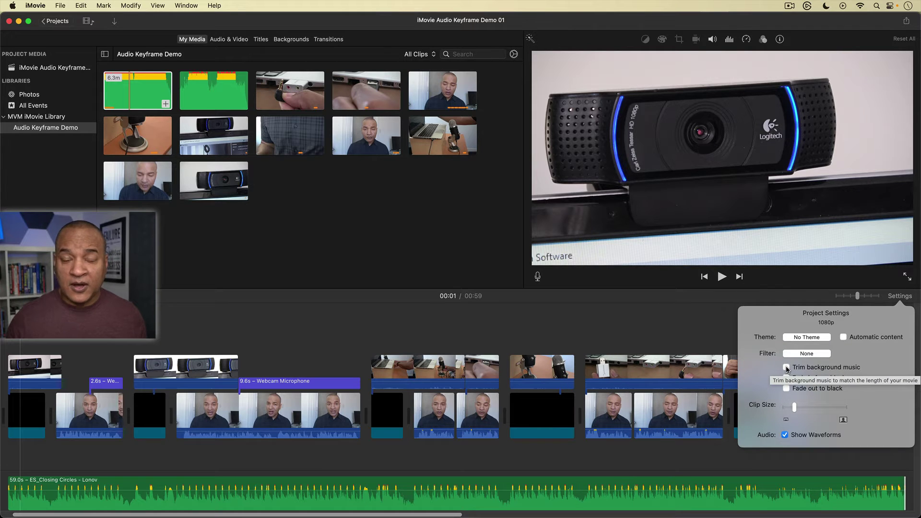
pyautogui.click(786, 368)
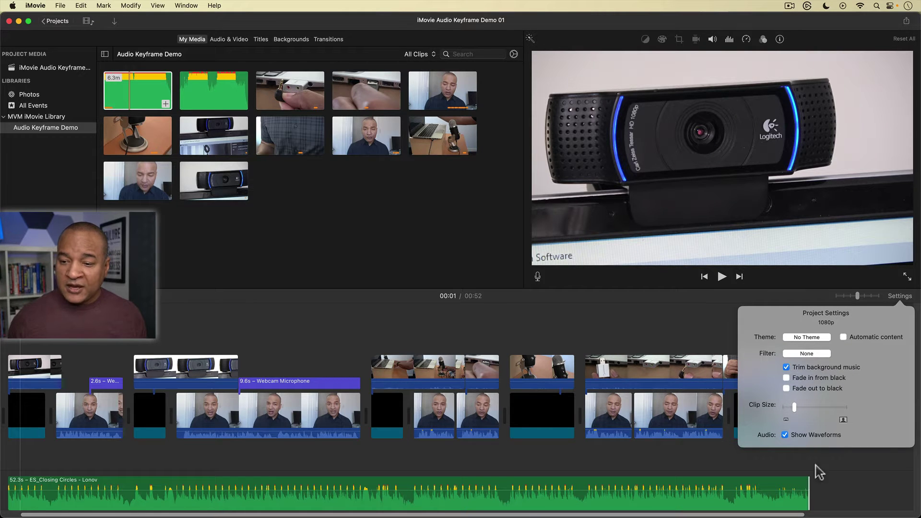
pyautogui.click(902, 298)
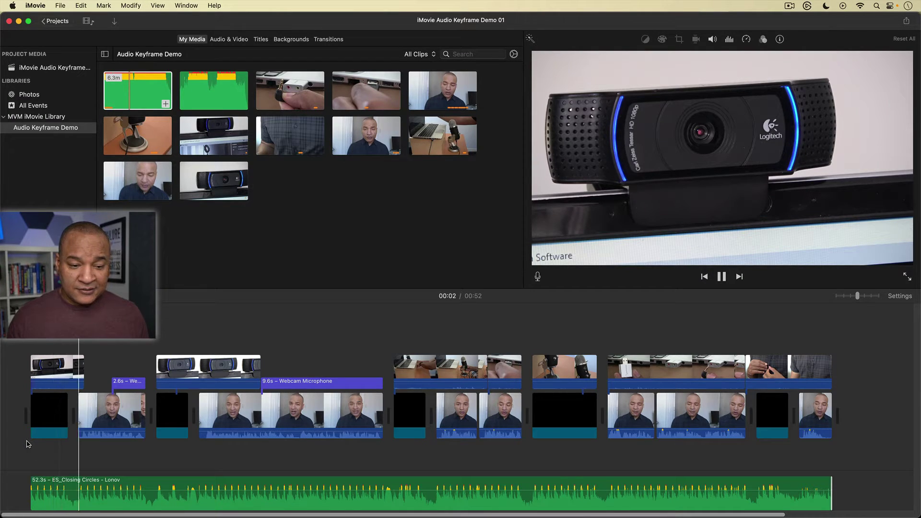
# Step: Play the opening with the background music and lower the whole music track's volume
pyautogui.press('space')
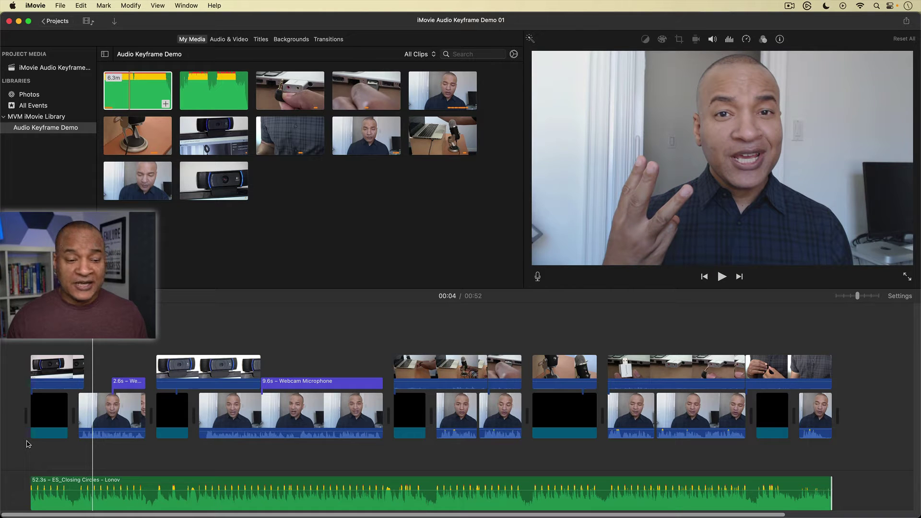
pyautogui.press('space')
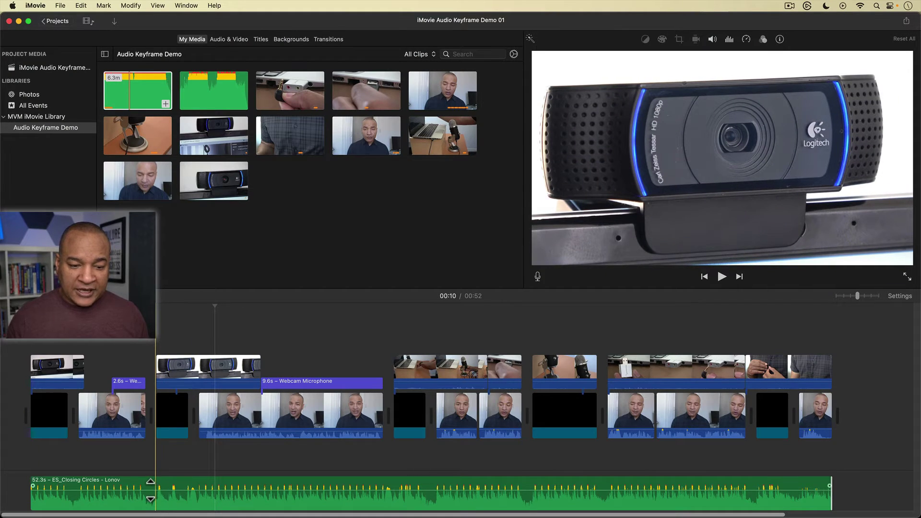
pyautogui.click(150, 490)
pyautogui.moveTo(151, 490); pyautogui.dragTo(151, 498)
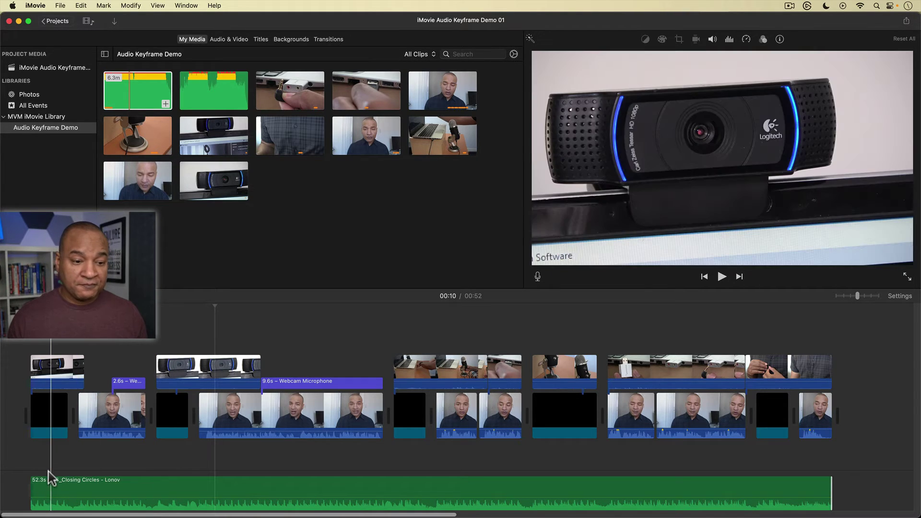
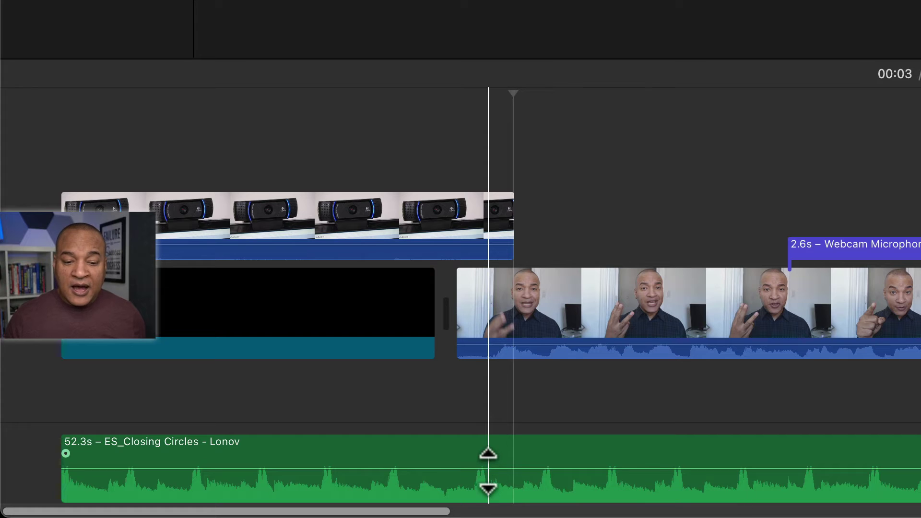
# Step: Add two volume keyframes to the music near the end of the opening webcam cutaway, lower the music after them, and play from the start
pyautogui.press('alt')
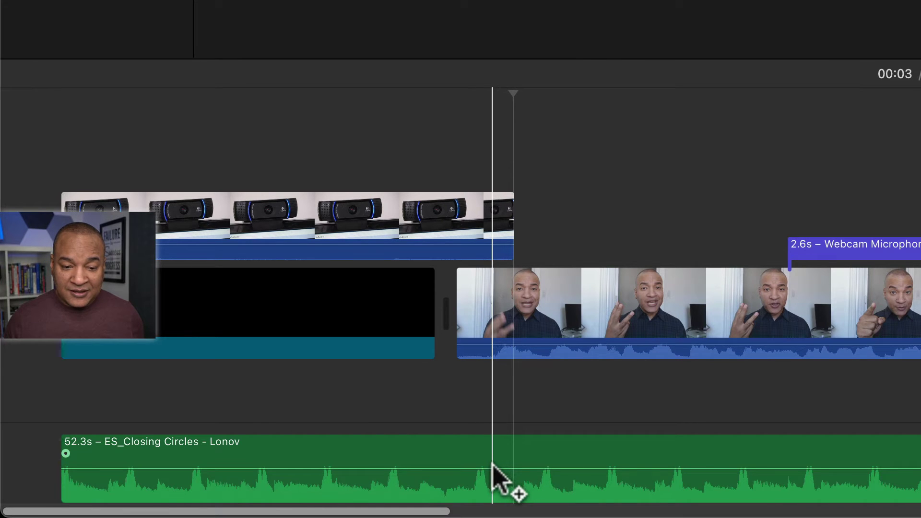
pyautogui.keyDown('alt'); pyautogui.click(495, 468); pyautogui.keyUp('alt')
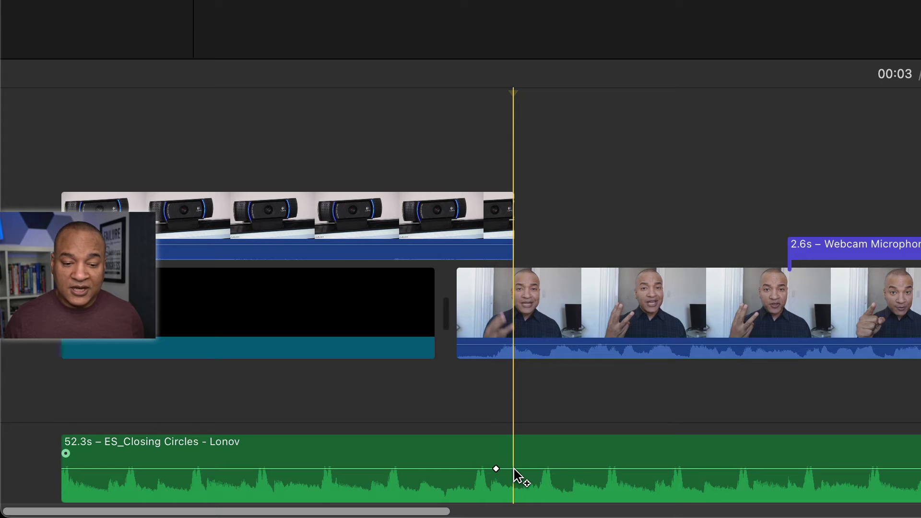
pyautogui.keyDown('alt'); pyautogui.click(514, 469); pyautogui.keyUp('alt')
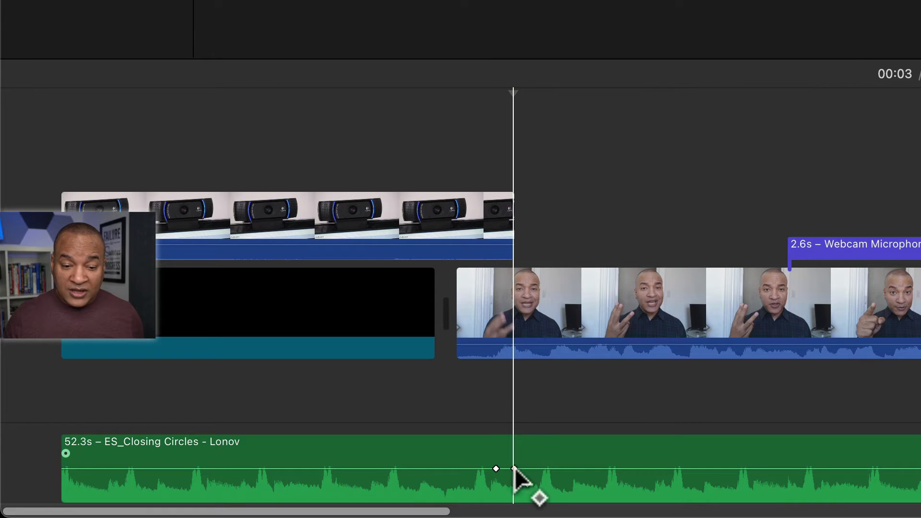
pyautogui.click(576, 469)
pyautogui.moveTo(577, 470); pyautogui.dragTo(576, 477)
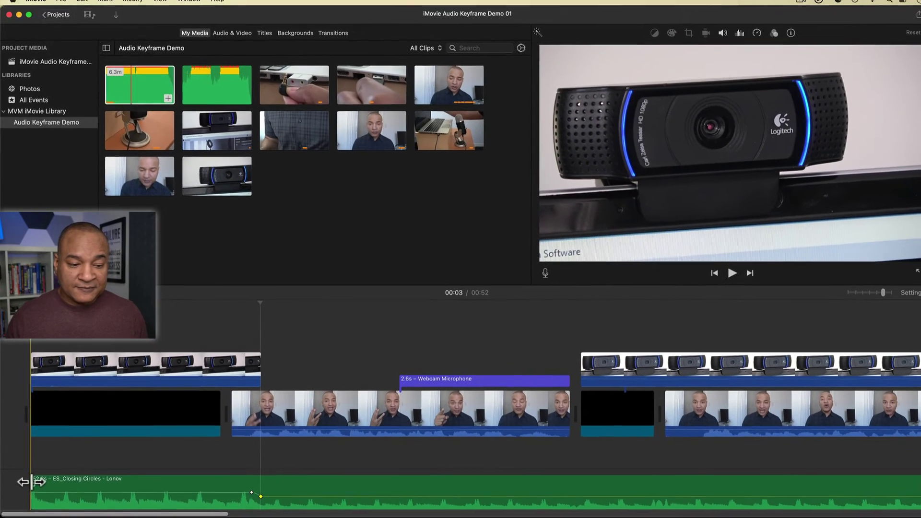
pyautogui.press('\\')
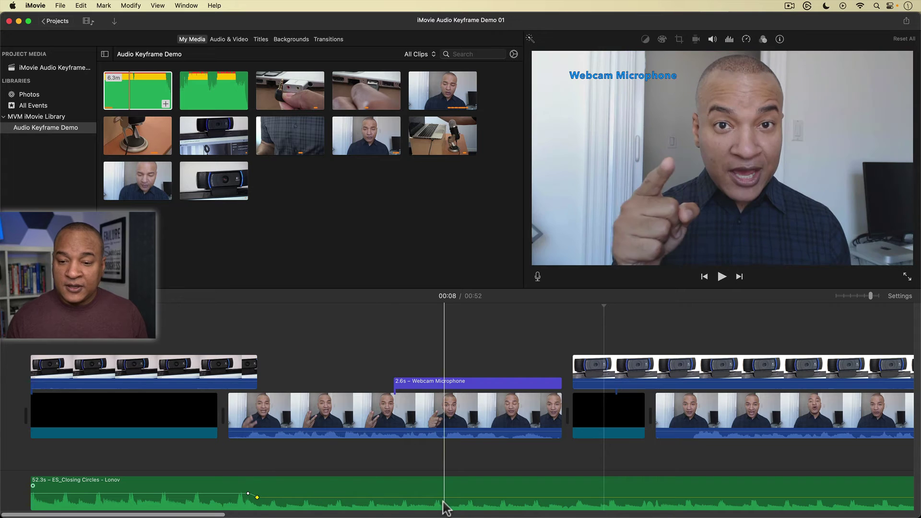
# Step: Raise the music level again with a keyframe pair where the 2.6s Webcam Microphone title ends, and play across that transition
pyautogui.hscroll(5, 497, 499)
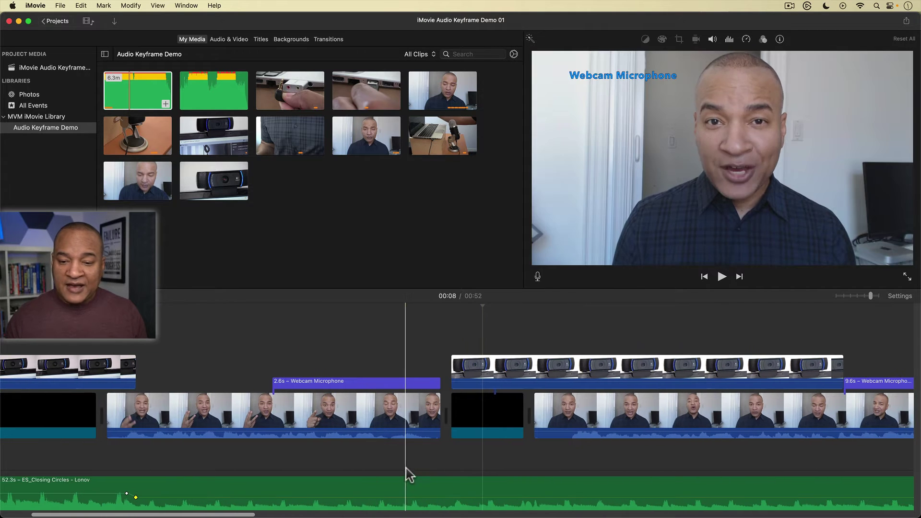
pyautogui.press('space')
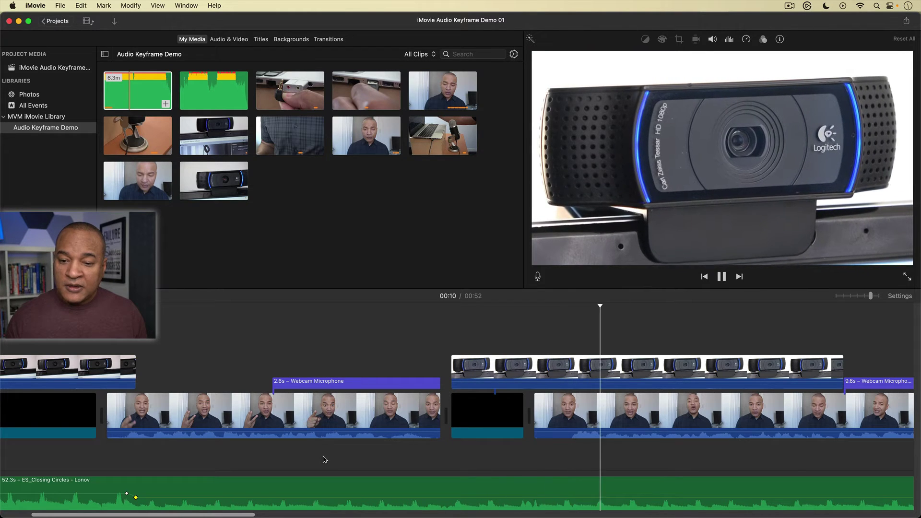
pyautogui.press('space')
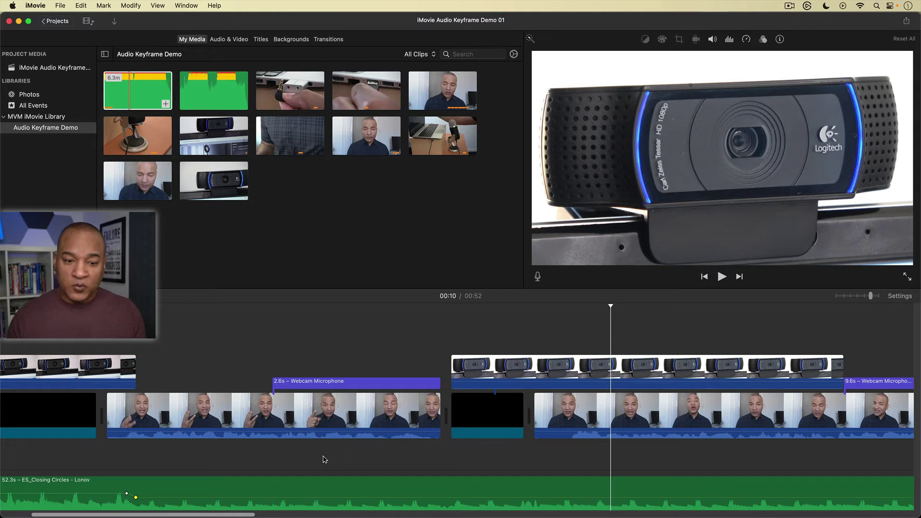
pyautogui.hscroll(5, 324, 460)
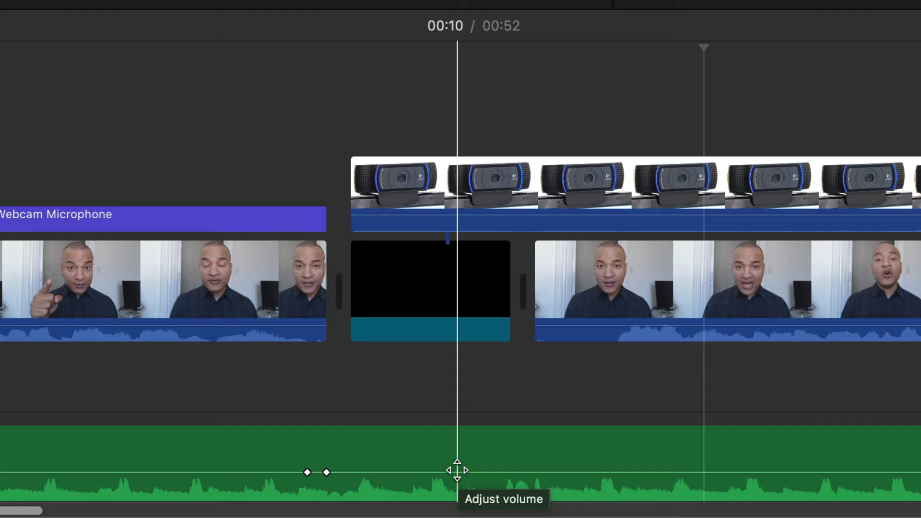
pyautogui.moveTo(457, 472); pyautogui.dragTo(458, 463)
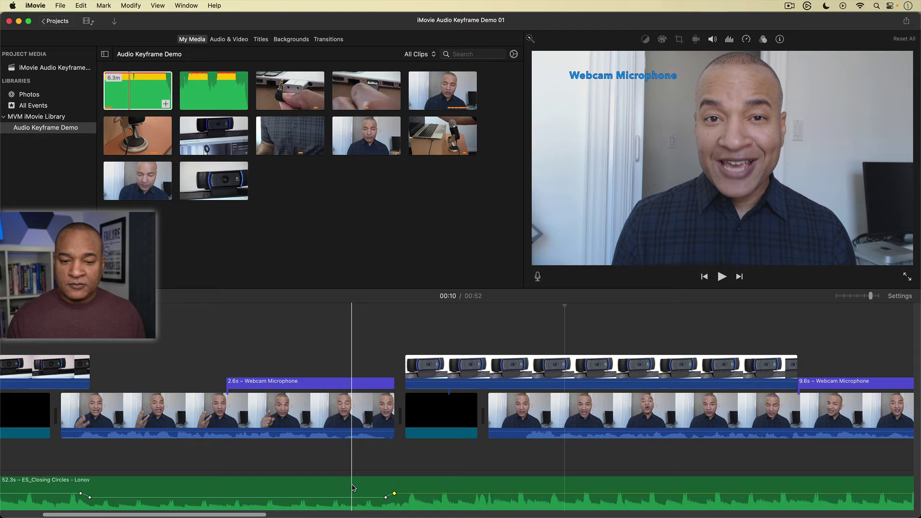
pyautogui.press('space')
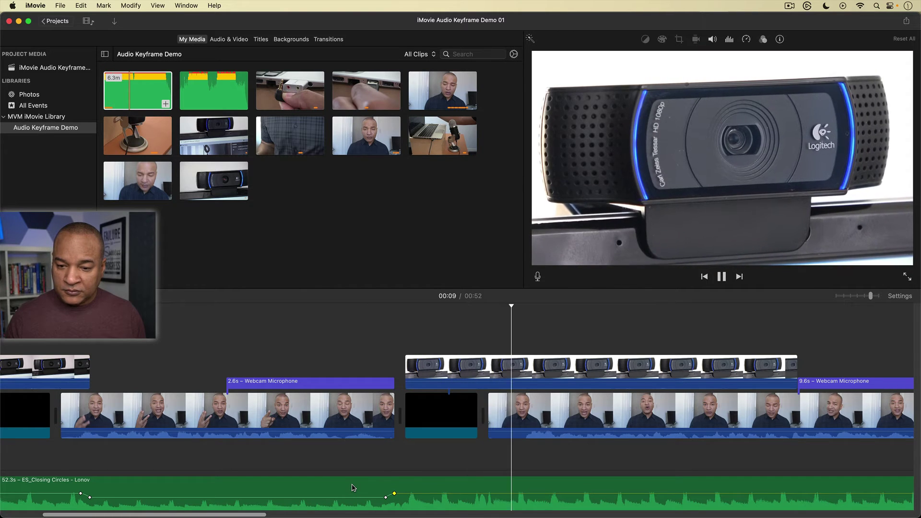
pyautogui.press('space')
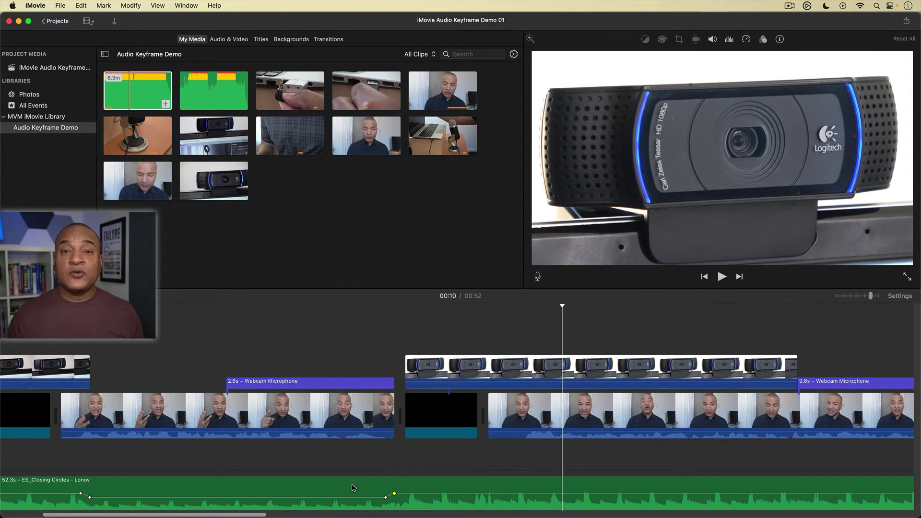
# Step: Select a range of the music under the second talking-head clip, up to the end of the 9.6s title, and lower the volume within it
pyautogui.hscroll(5, 353, 488)
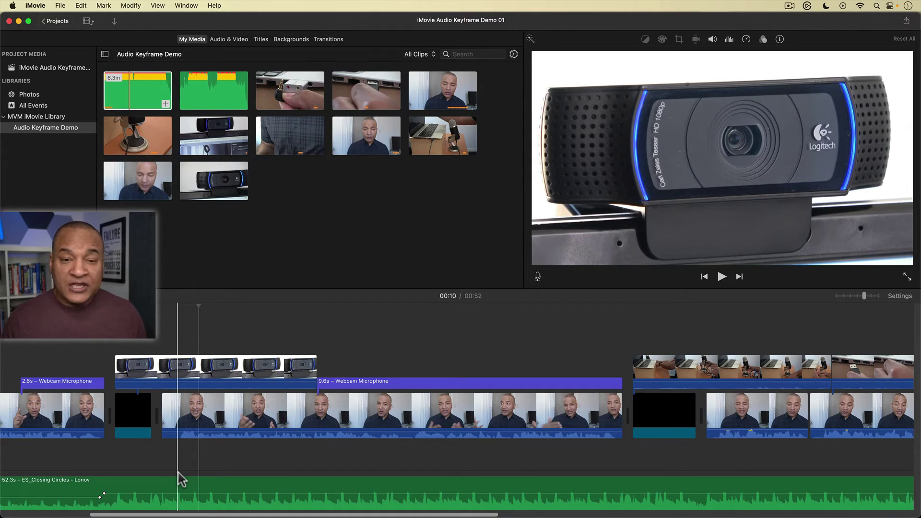
pyautogui.press('r')
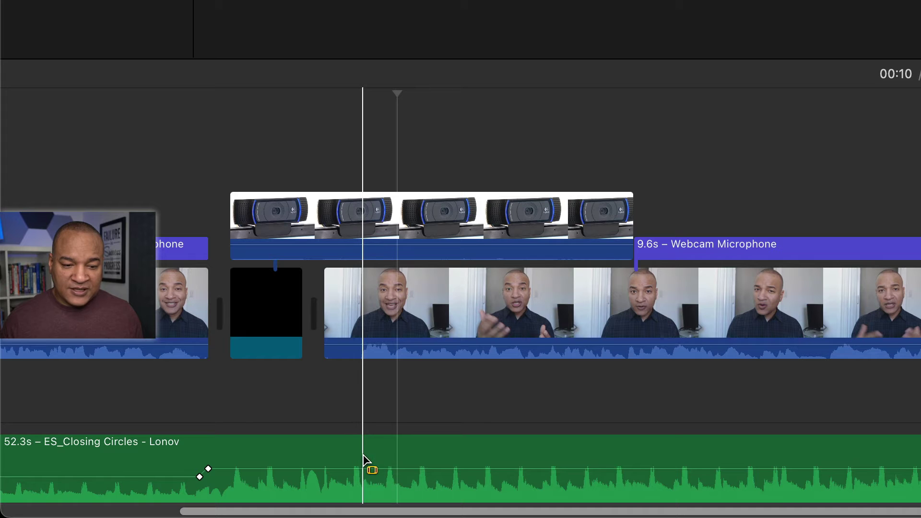
pyautogui.moveTo(363, 459); pyautogui.dragTo(920, 479)
pyautogui.moveTo(834, 473); pyautogui.dragTo(920, 474)
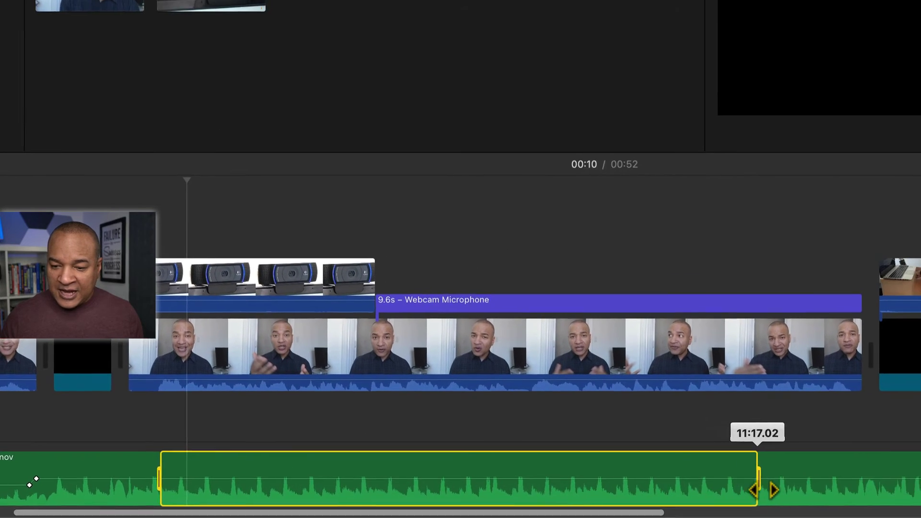
pyautogui.moveTo(742, 480); pyautogui.dragTo(787, 487)
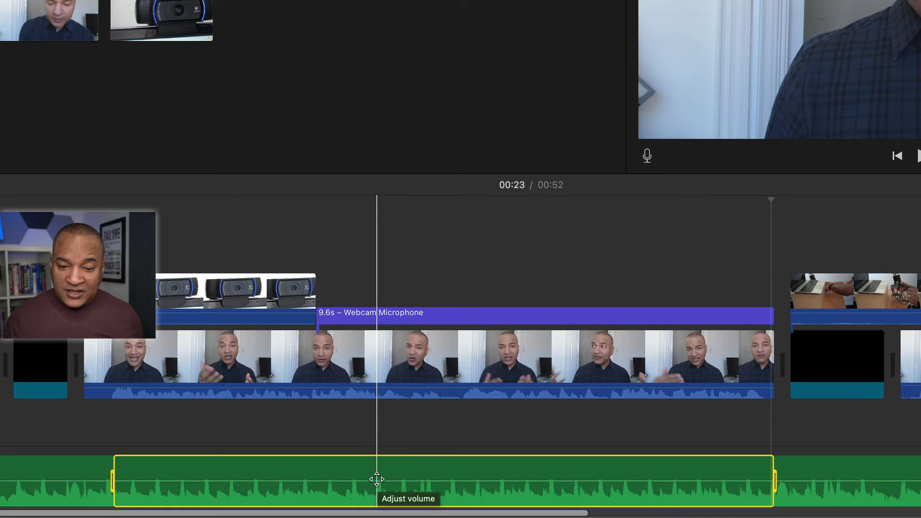
pyautogui.click(376, 479)
pyautogui.moveTo(377, 482); pyautogui.dragTo(377, 486)
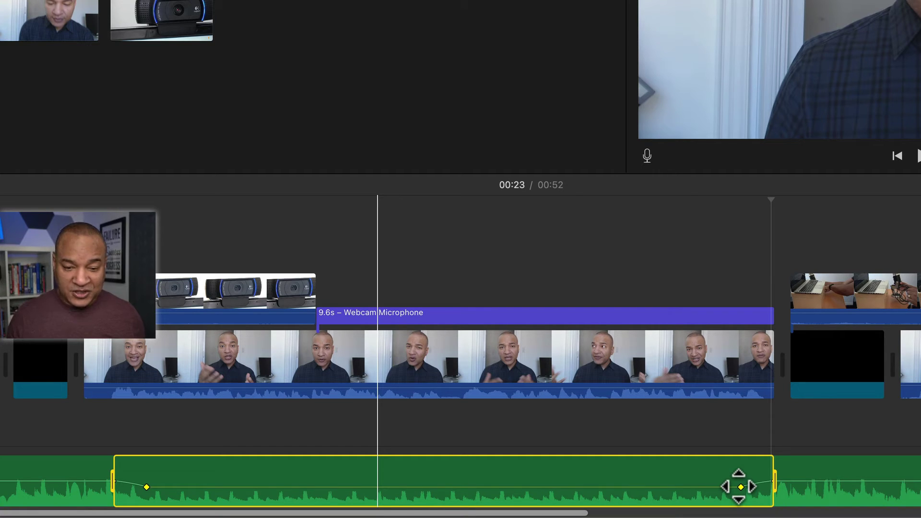
pyautogui.click(801, 463)
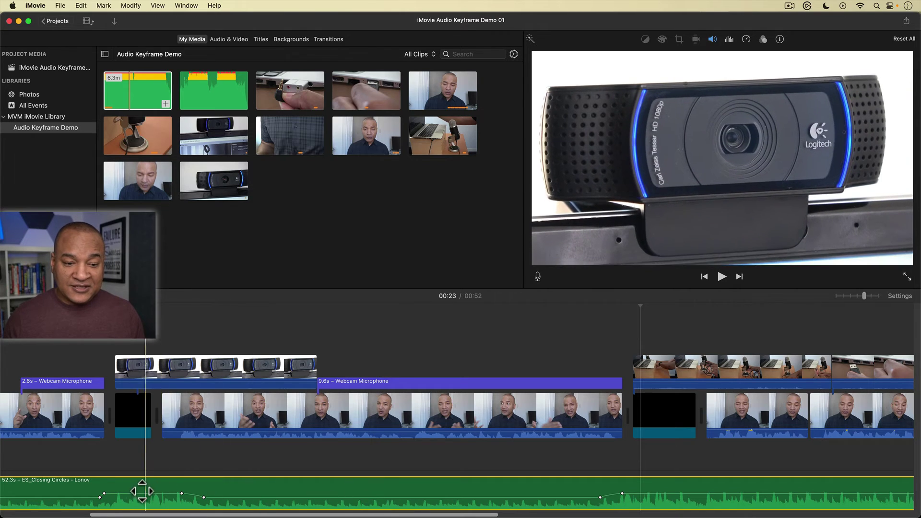
# Step: Play the lowered music section and shorten both fades by moving its inner keyframes closer to the outer ones
pyautogui.press('space')
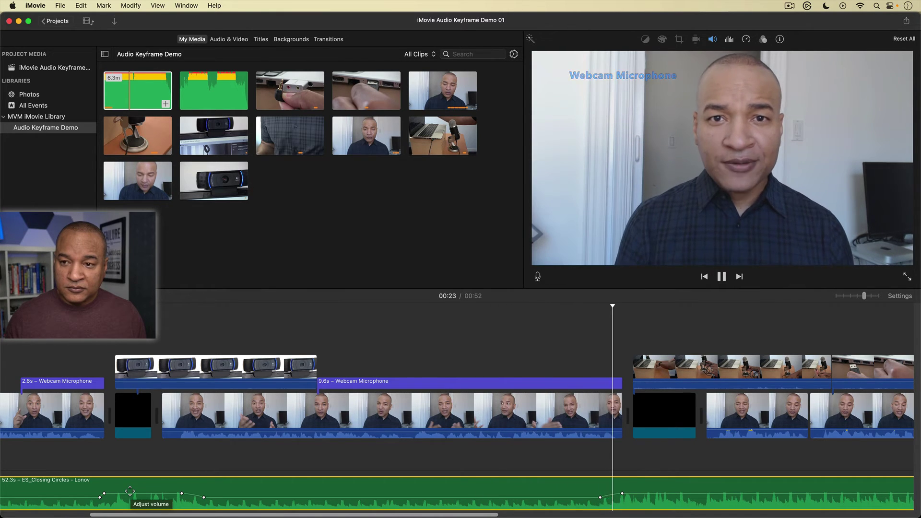
pyautogui.press('space')
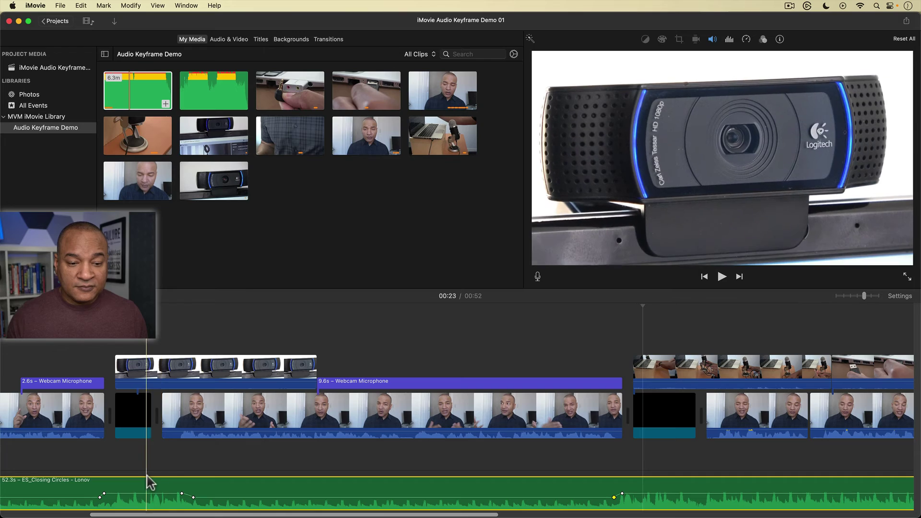
pyautogui.press('space')
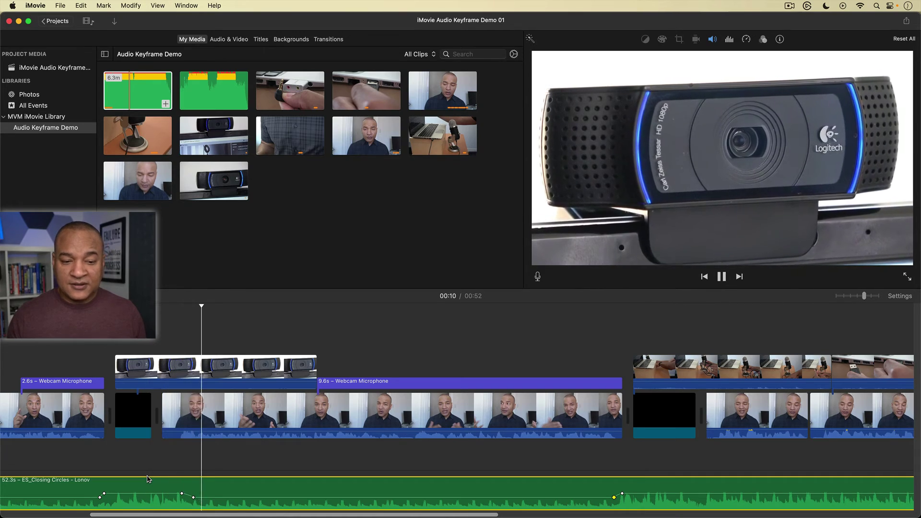
pyautogui.press('space')
pyautogui.press('space')
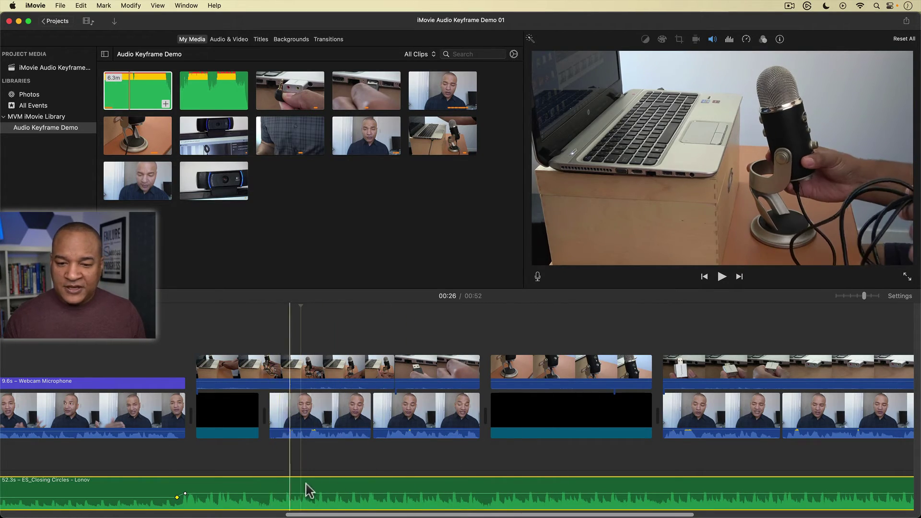
# Step: Select the remaining five talking-head clips and turn on Lower volume of other clips for them
pyautogui.hscroll(5, 473, 484)
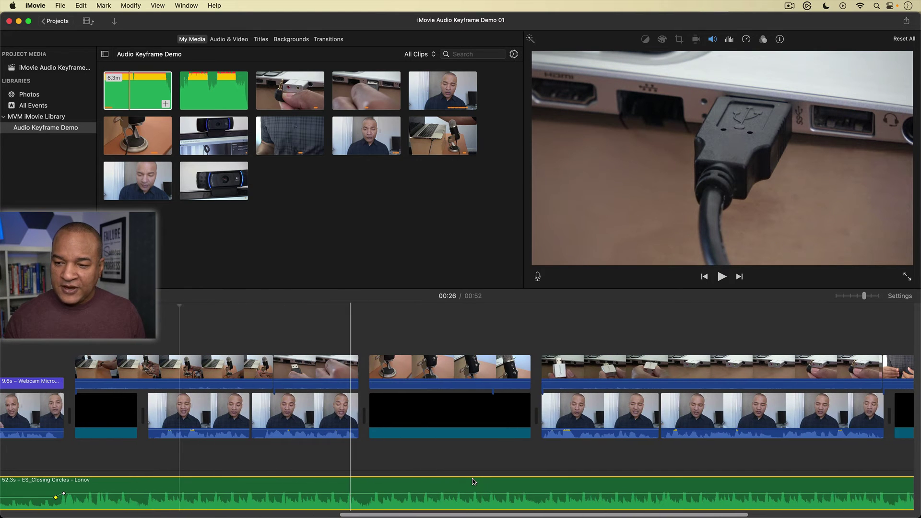
pyautogui.press('super+minus')
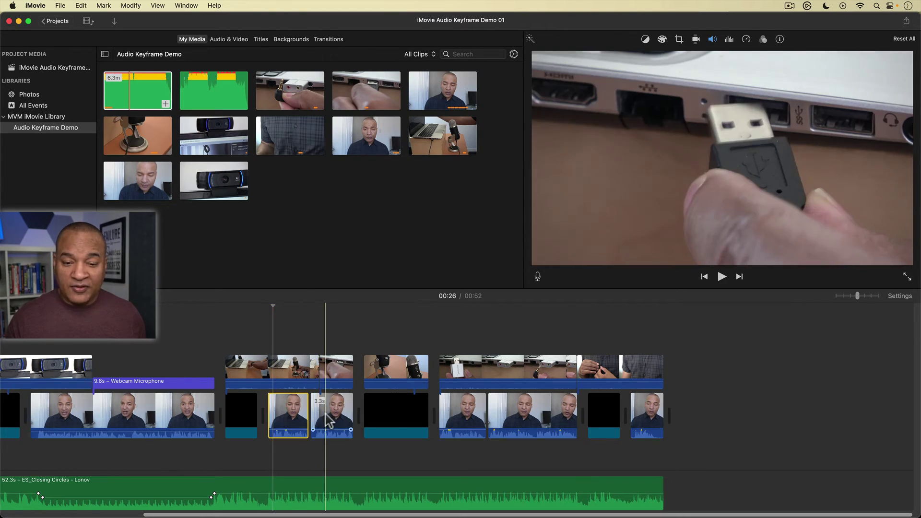
pyautogui.keyDown('super'); pyautogui.click(465, 415); pyautogui.keyUp('super')
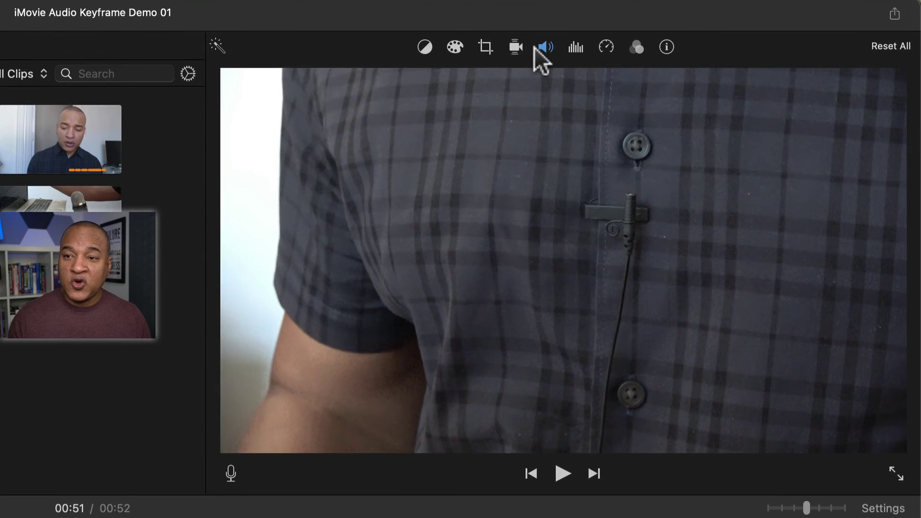
pyautogui.click(546, 48)
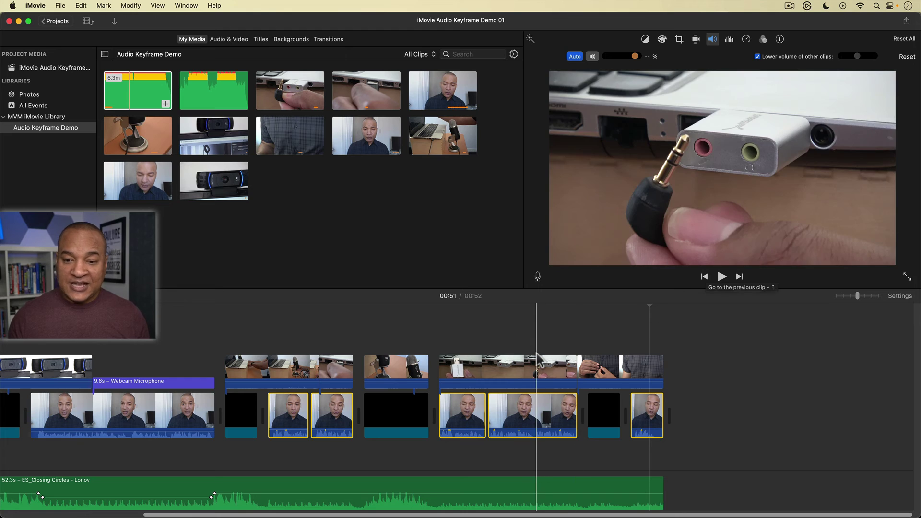
# Step: Adjust the ducking volume of the selected talking-head clips and play the section from about 00:38 to hear the music level
pyautogui.press('space')
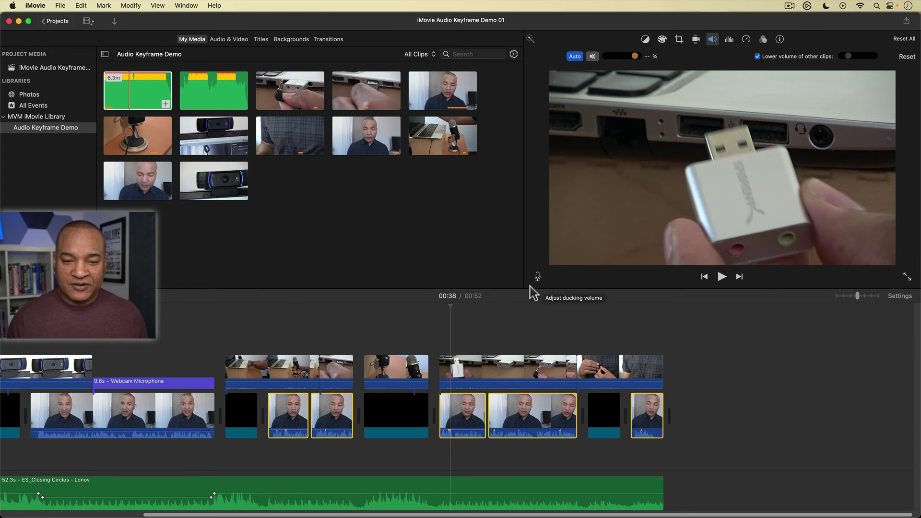
pyautogui.press('space')
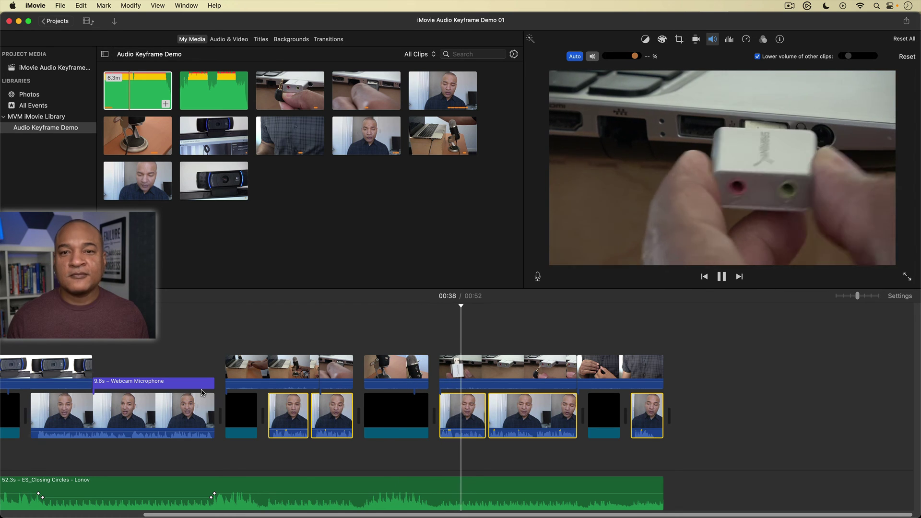
pyautogui.press('space')
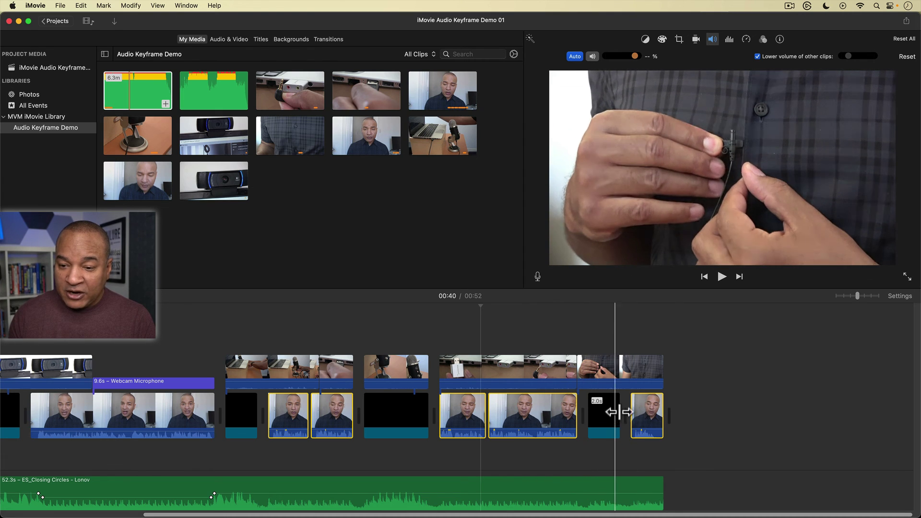
# Step: Lengthen the last black background clip, just before the final talking-head clip, to 3.0 s
pyautogui.moveTo(617, 412); pyautogui.dragTo(619, 411)
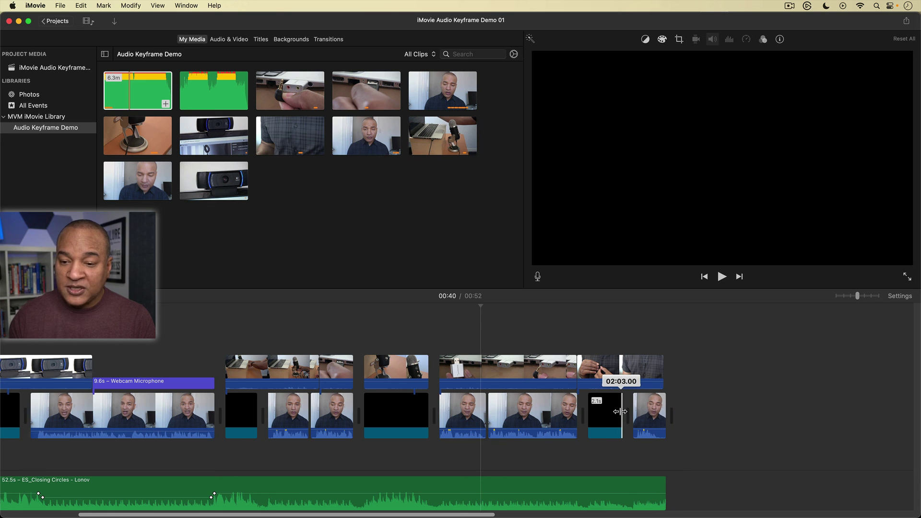
pyautogui.moveTo(623, 412); pyautogui.dragTo(630, 415)
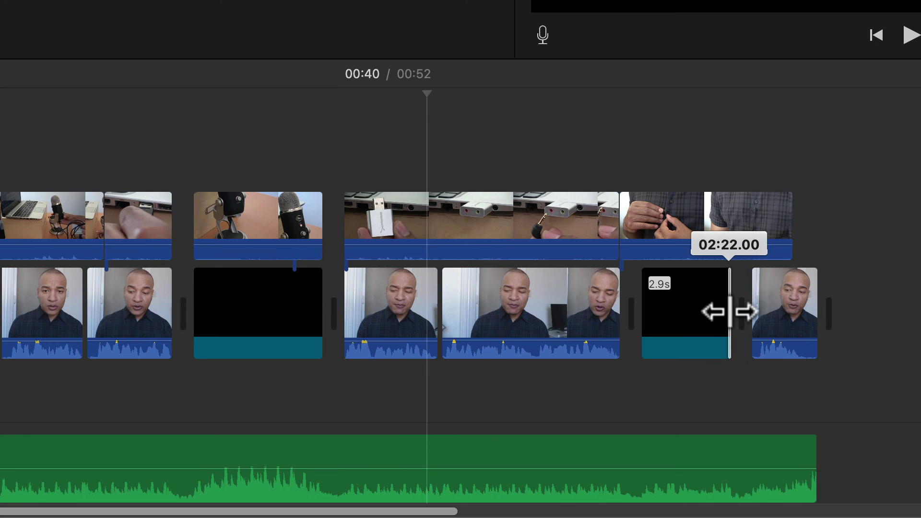
pyautogui.moveTo(733, 312); pyautogui.dragTo(732, 311)
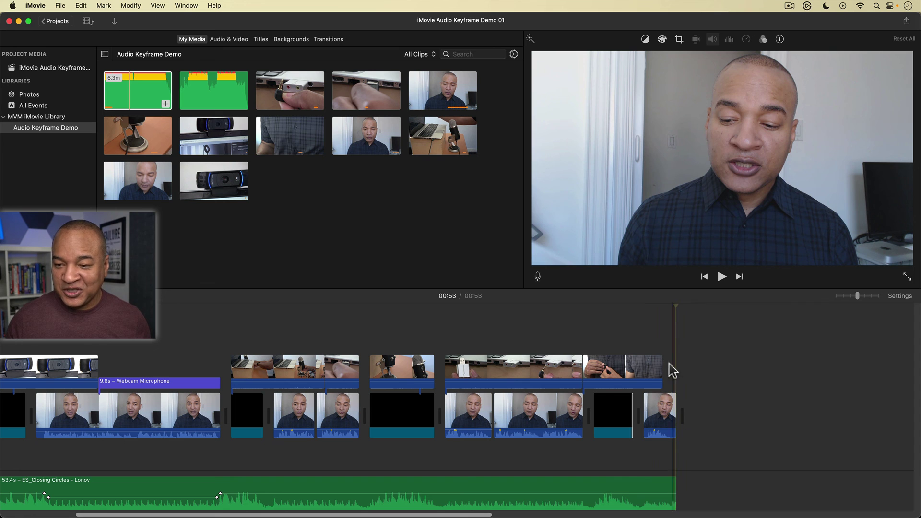
# Step: Extend the final lavalier microphone cutaway to the end of the movie and play the ending from the last black clip
pyautogui.moveTo(663, 368); pyautogui.dragTo(677, 367)
pyautogui.click(627, 412)
pyautogui.press('space')
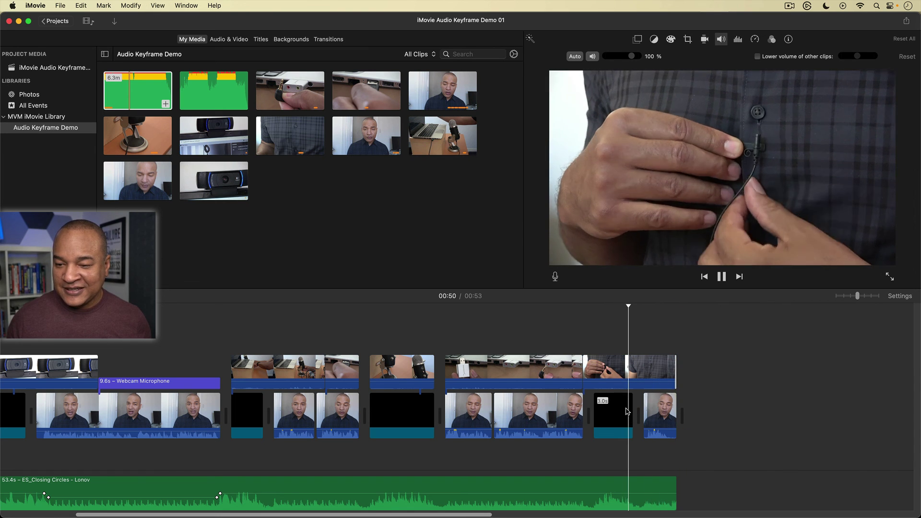